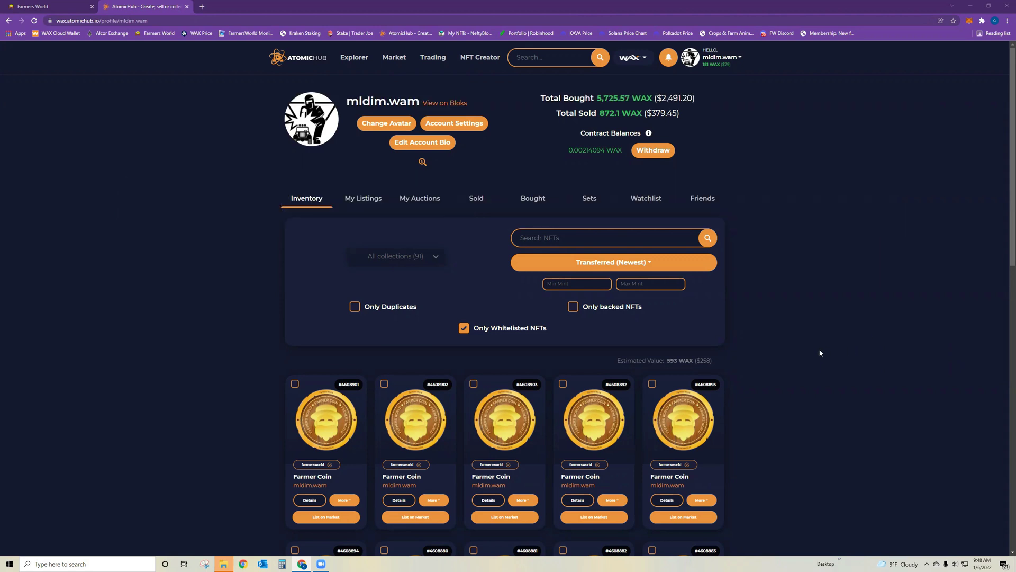
# Step: Filter Market sales to the farmersworld collection and browse the 13 NFT Bundle's items
pyautogui.click(361, 61)
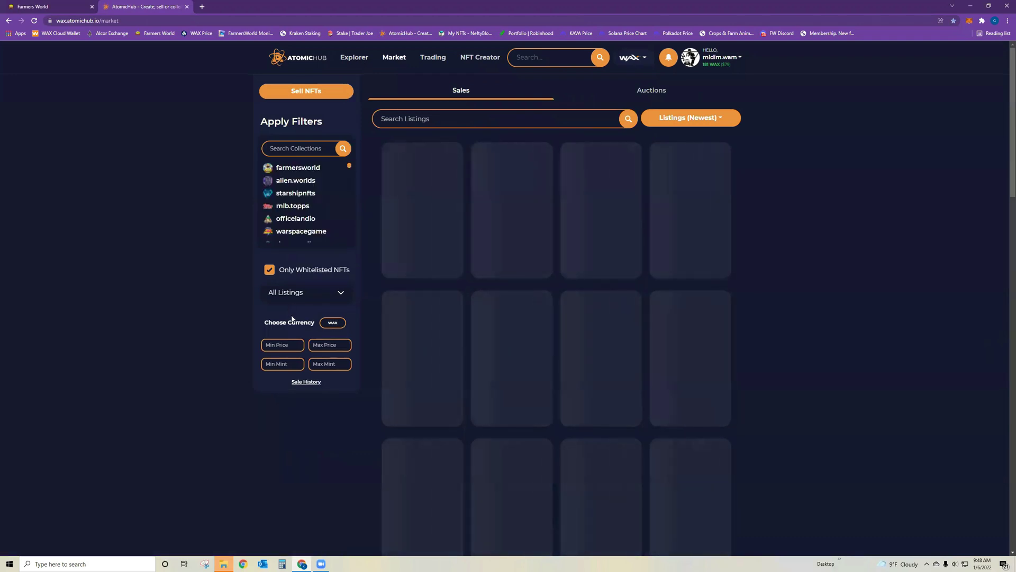
pyautogui.click(284, 168)
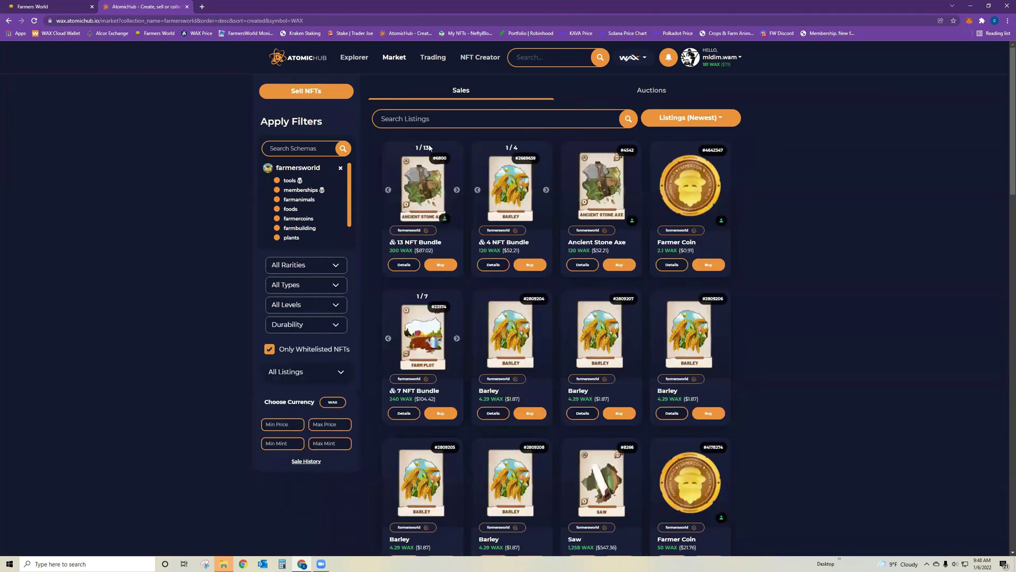
pyautogui.click(457, 191)
pyautogui.click(458, 190)
pyautogui.click(457, 191)
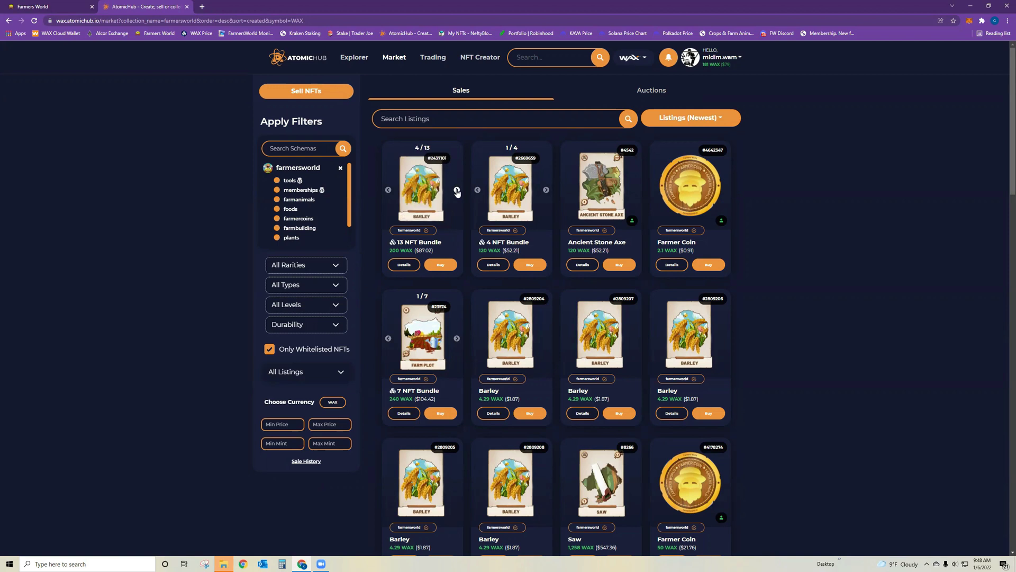
pyautogui.click(457, 190)
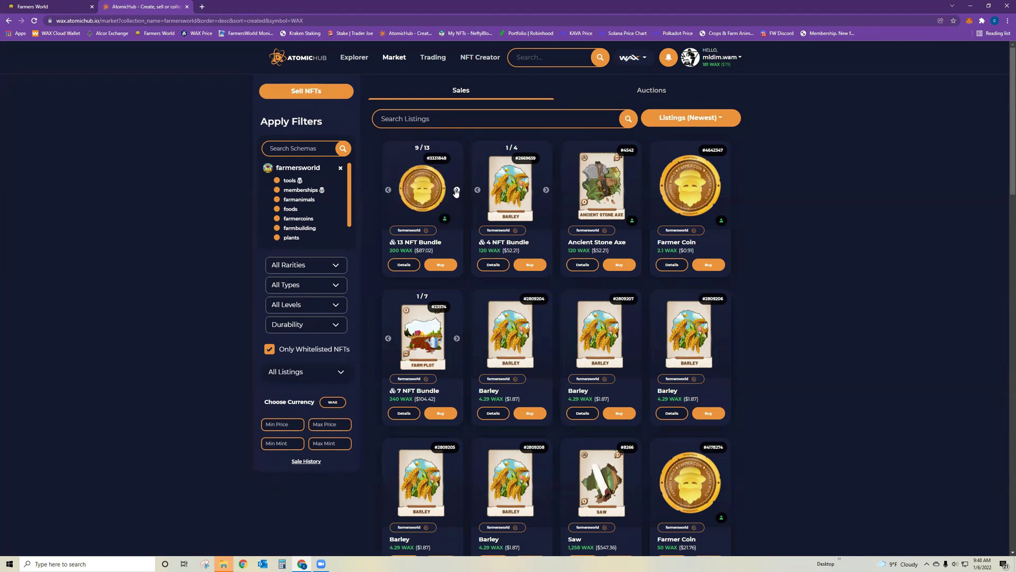
pyautogui.click(388, 191)
pyautogui.click(389, 191)
pyautogui.click(388, 191)
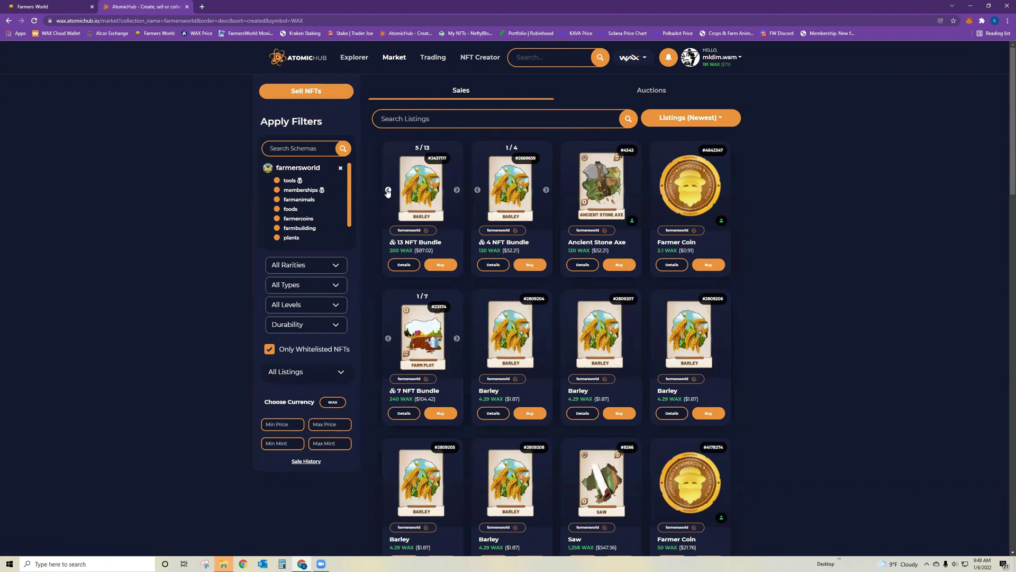
pyautogui.click(457, 191)
pyautogui.click(457, 191)
pyautogui.click(457, 190)
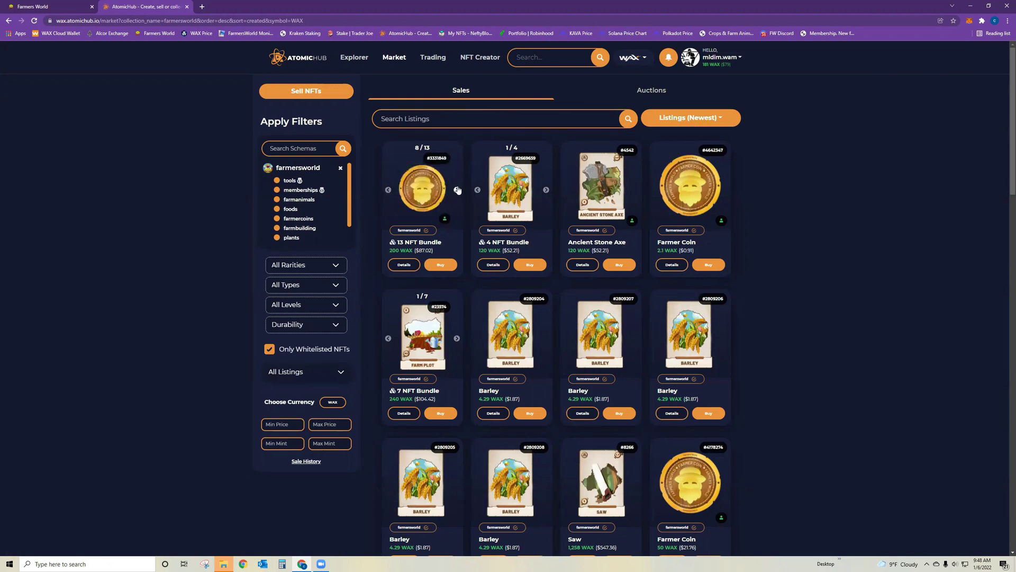
pyautogui.click(388, 190)
pyautogui.click(458, 190)
pyautogui.click(457, 191)
pyautogui.click(457, 190)
pyautogui.click(457, 191)
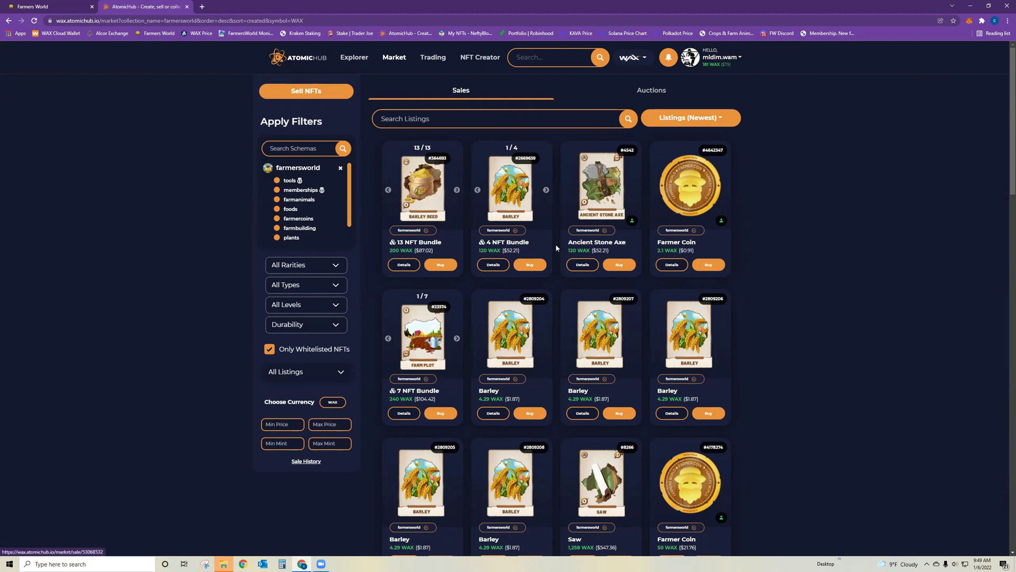
# Step: Browse through the 7 NFT Bundle's items, then return to its first item
pyautogui.click(457, 338)
pyautogui.click(458, 338)
pyautogui.click(457, 339)
pyautogui.click(457, 339)
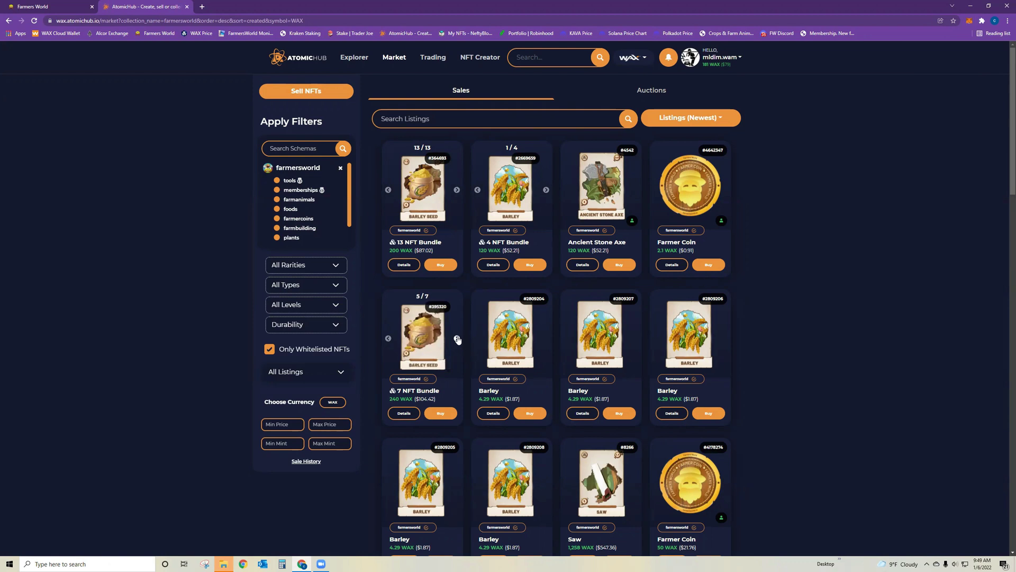
pyautogui.click(458, 339)
pyautogui.click(458, 338)
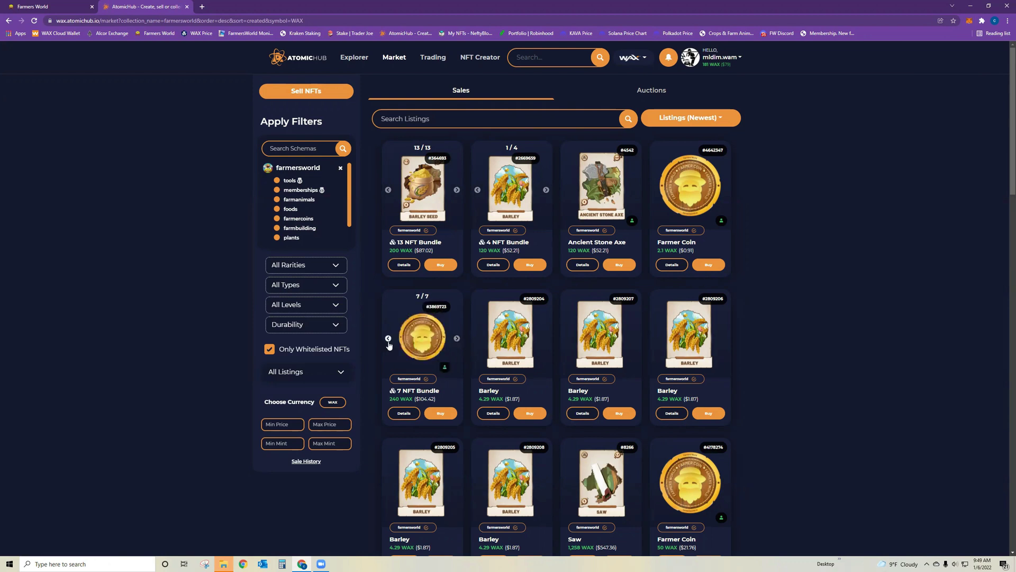
pyautogui.click(388, 339)
pyautogui.click(388, 339)
pyautogui.click(389, 339)
pyautogui.click(388, 339)
pyautogui.click(389, 340)
pyautogui.click(389, 340)
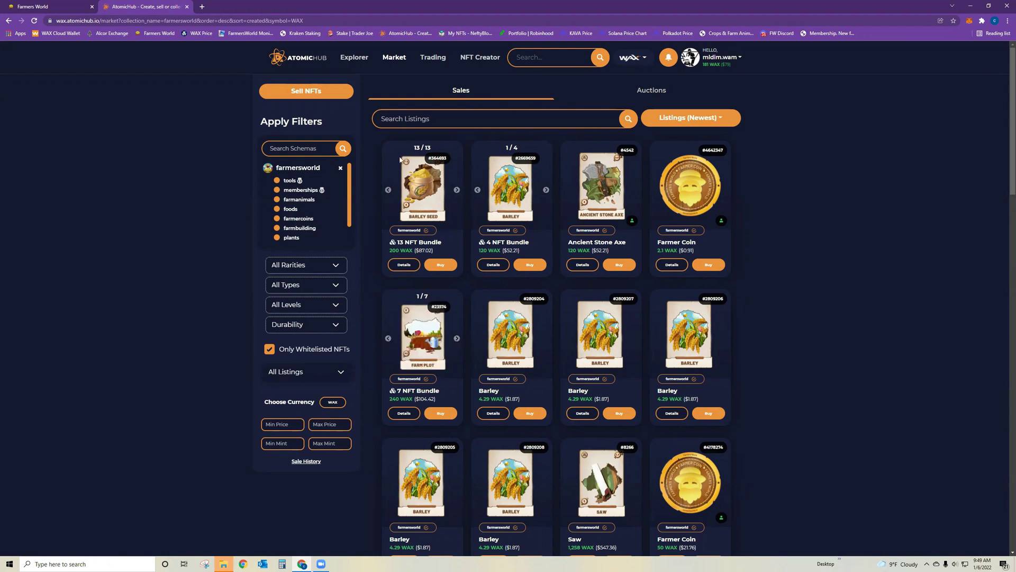
# Step: Open Farmer Coin #4608901 from your profile inventory and start listing it on the market
pyautogui.click(729, 60)
pyautogui.click(700, 100)
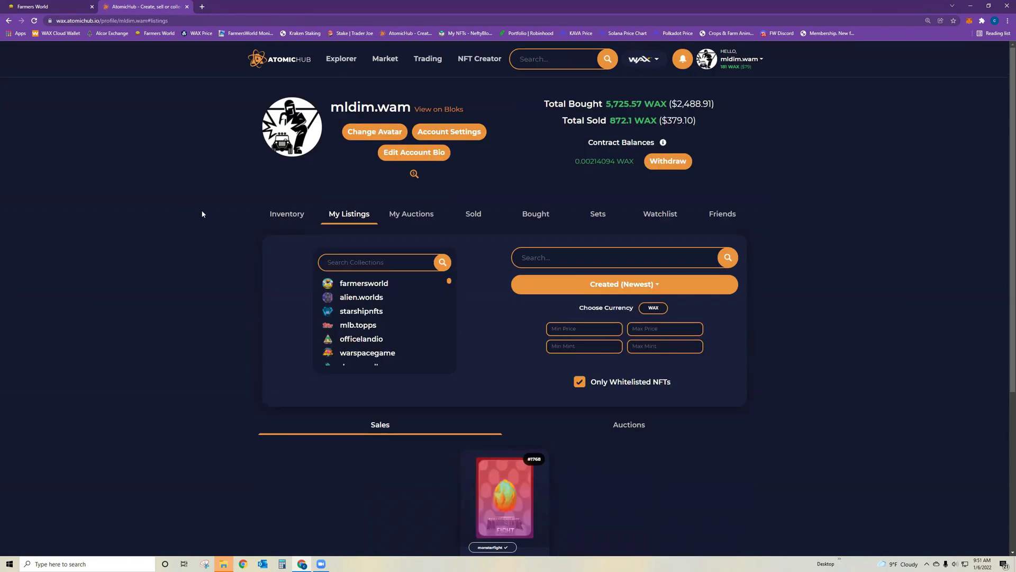
pyautogui.click(291, 215)
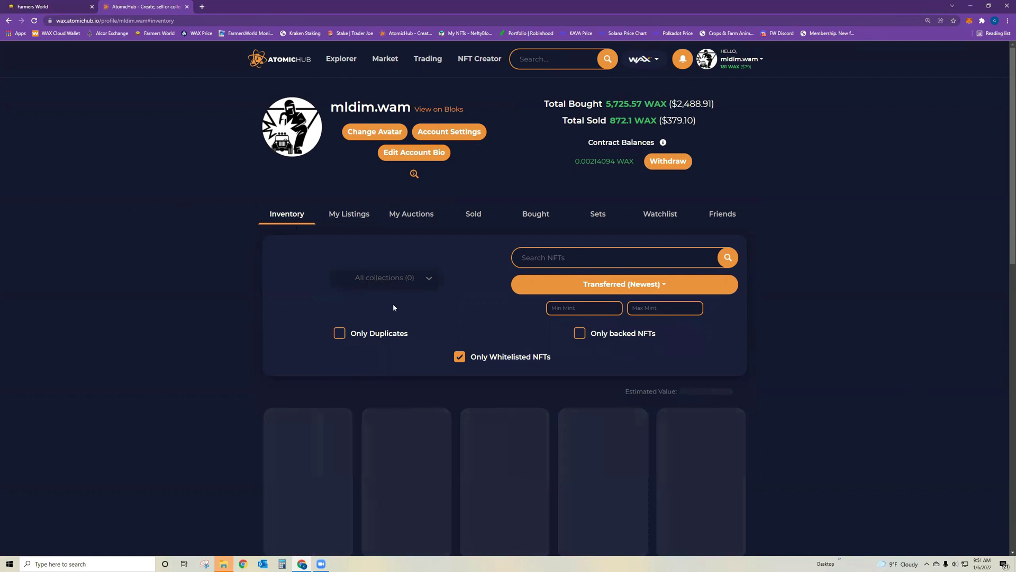
pyautogui.scroll(-1, 285, 377)
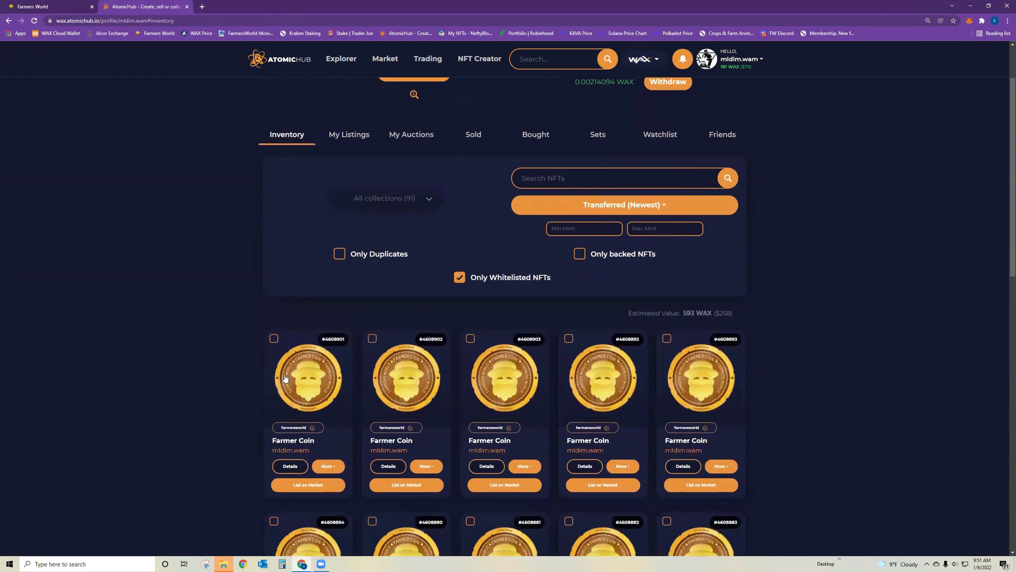
pyautogui.click(300, 366)
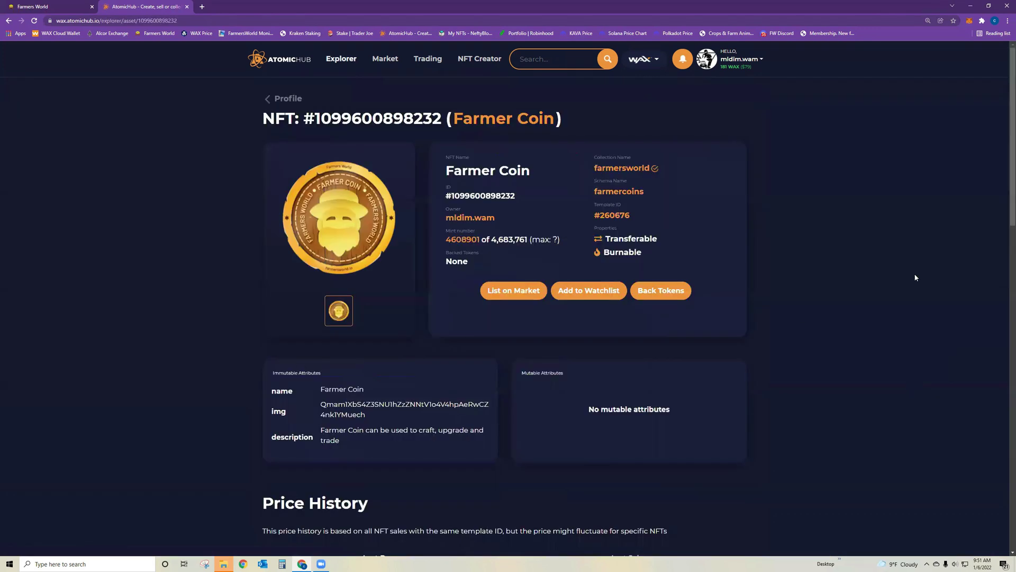
pyautogui.click(512, 302)
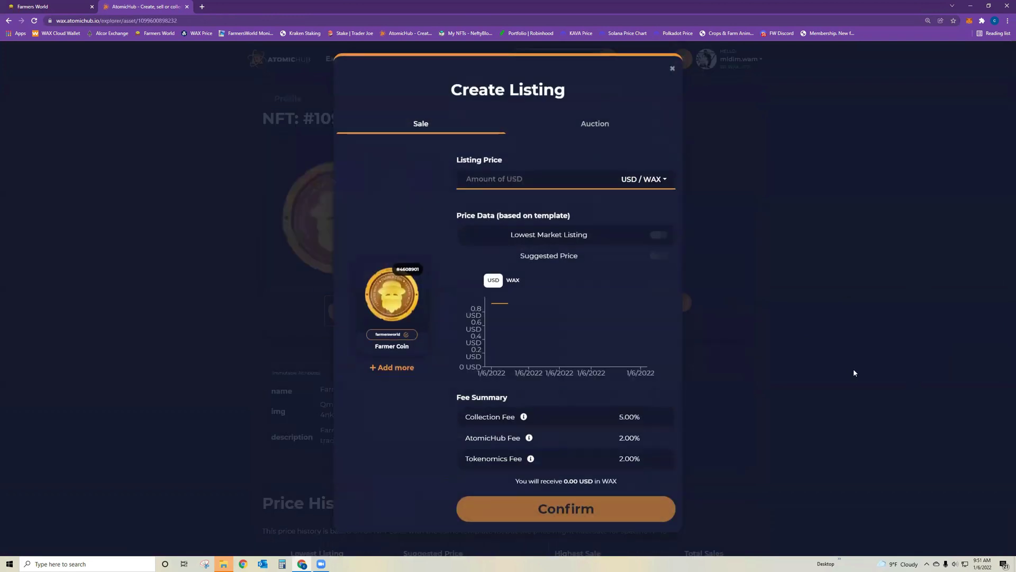
# Step: Add Farmer Coins #4608883, #4608885, #4608880 and #4608892 to the bundle
pyautogui.click(408, 370)
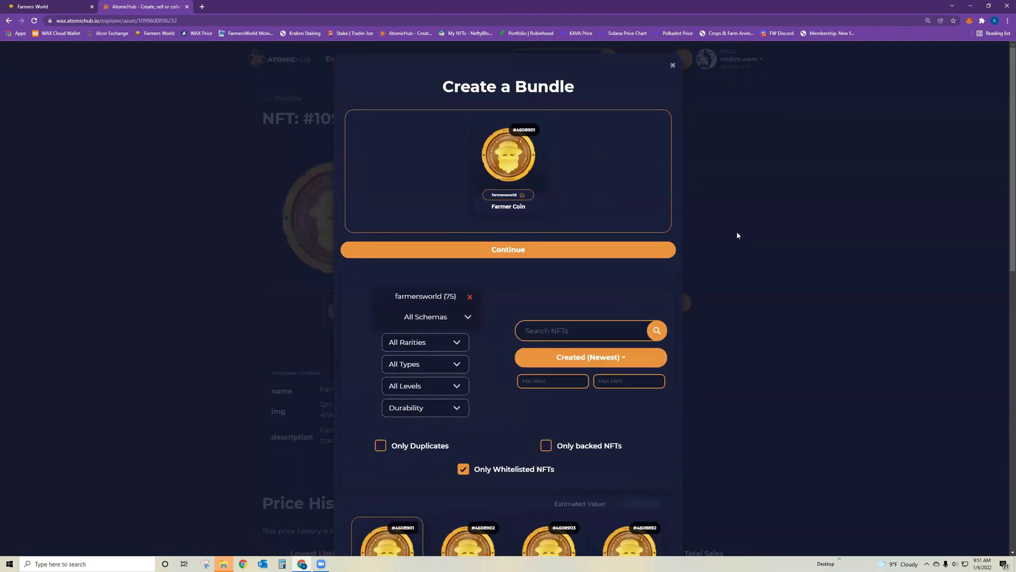
pyautogui.scroll(-10, 550, 299)
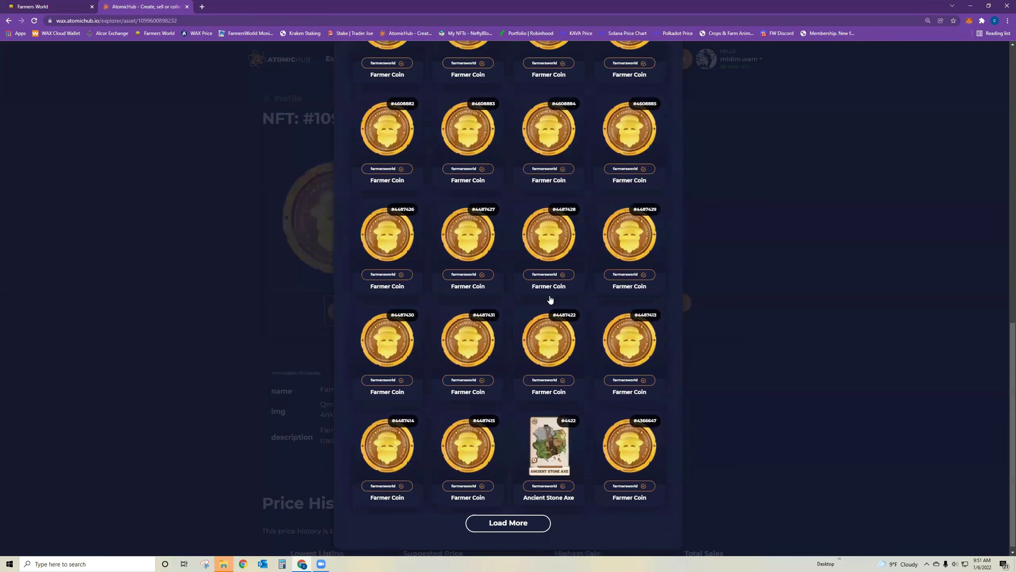
pyautogui.scroll(10, 550, 300)
pyautogui.moveTo(374, 200)
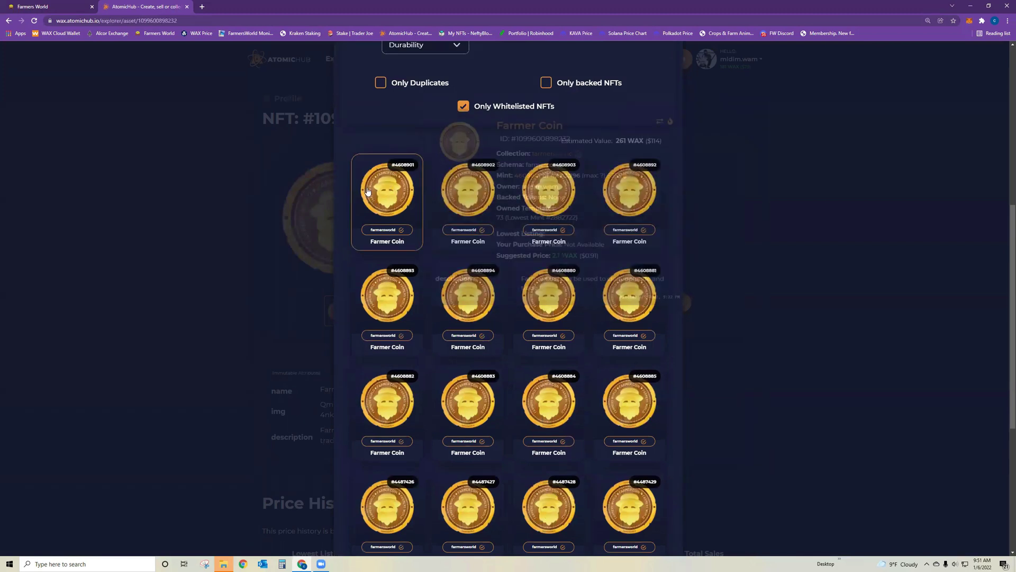
pyautogui.click(475, 391)
pyautogui.click(609, 399)
pyautogui.click(548, 309)
pyautogui.click(630, 200)
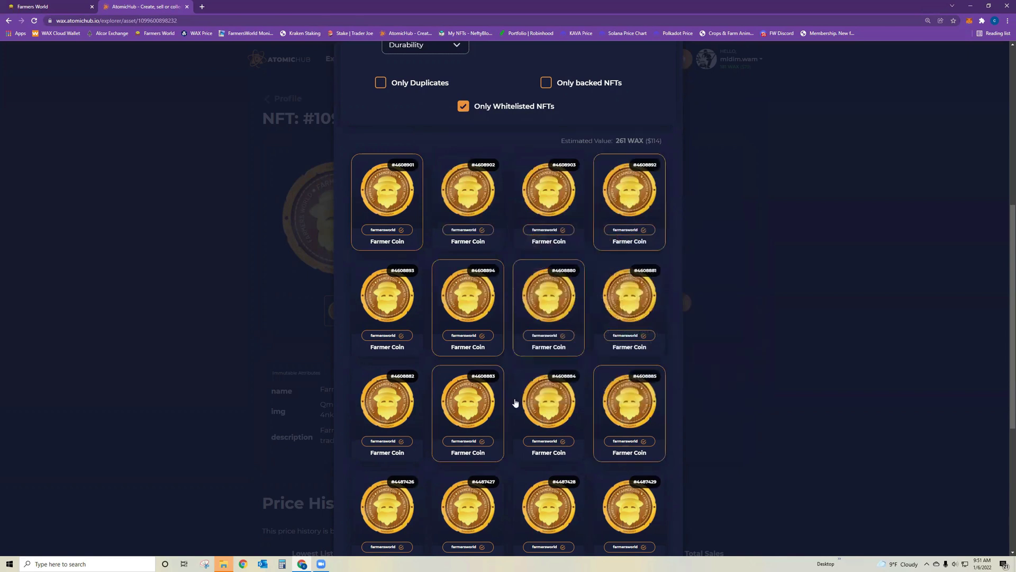
# Step: Drop Farmer Coins #4608894, #4608883 and #4608885, re-add #4608901, and review the bundle preview
pyautogui.click(393, 195)
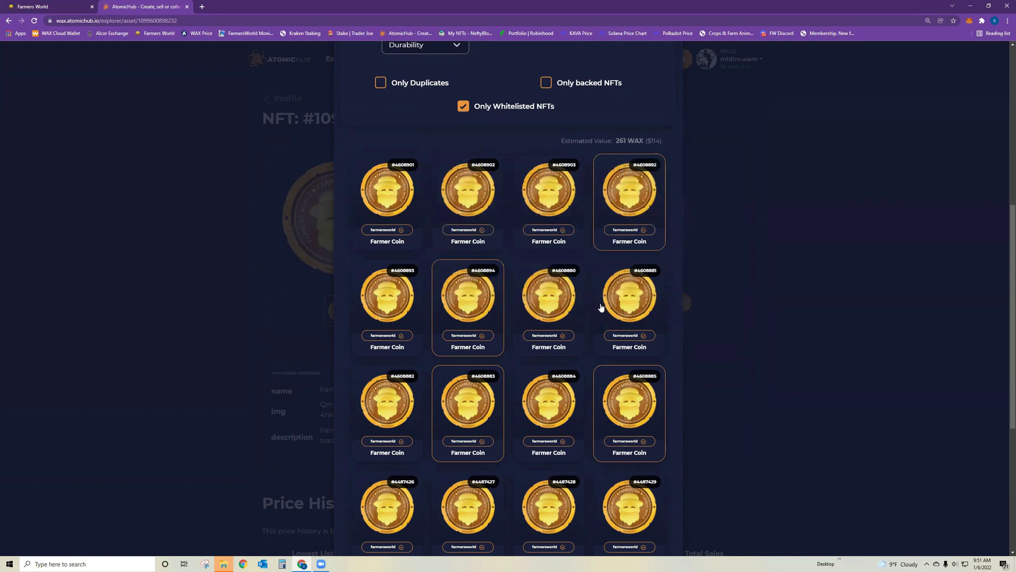
pyautogui.click(472, 295)
pyautogui.click(477, 403)
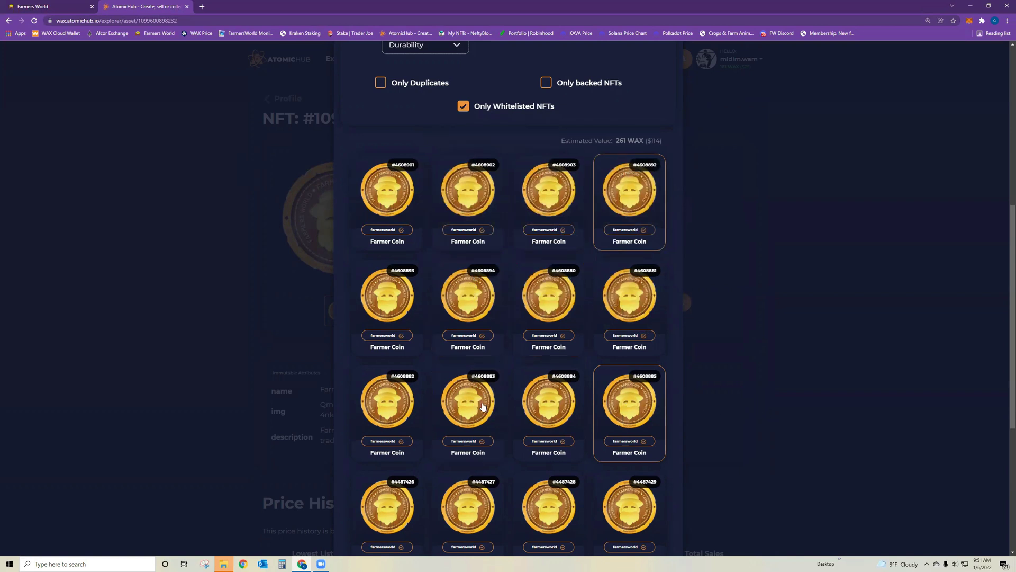
pyautogui.click(623, 427)
pyautogui.click(393, 210)
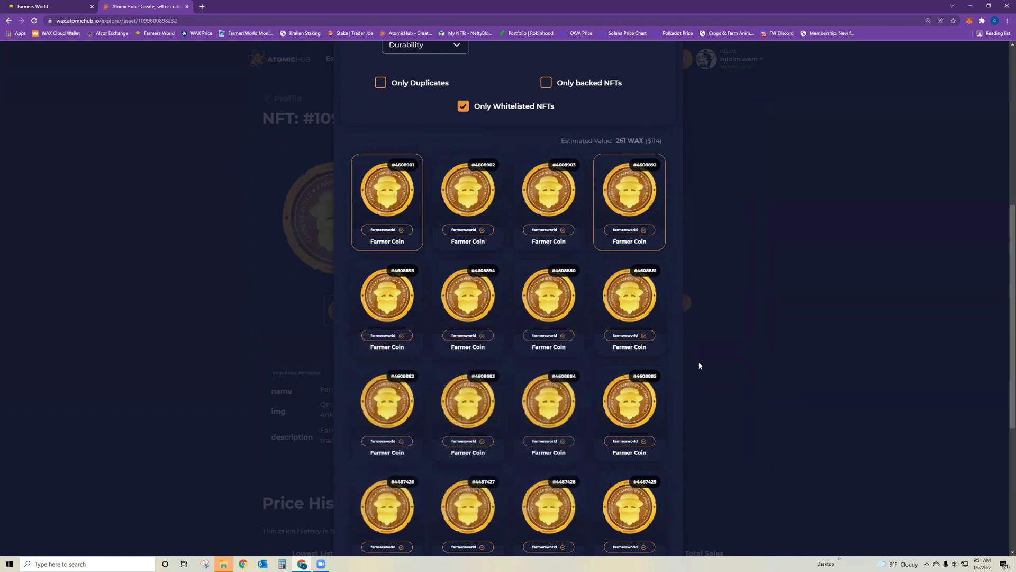
pyautogui.moveTo(634, 508)
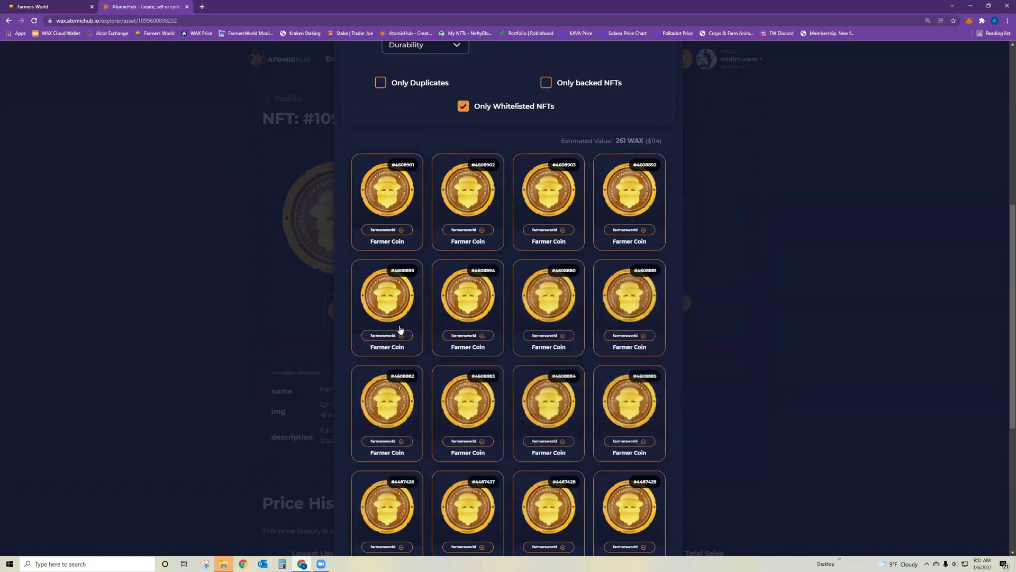
pyautogui.scroll(-4, 655, 431)
pyautogui.scroll(-2, 451, 370)
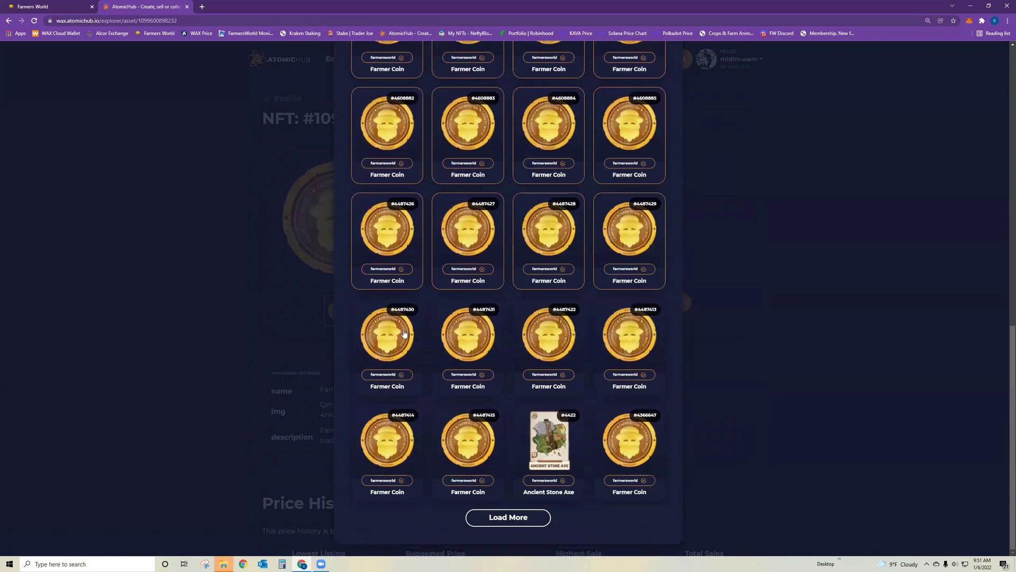
pyautogui.moveTo(388, 337)
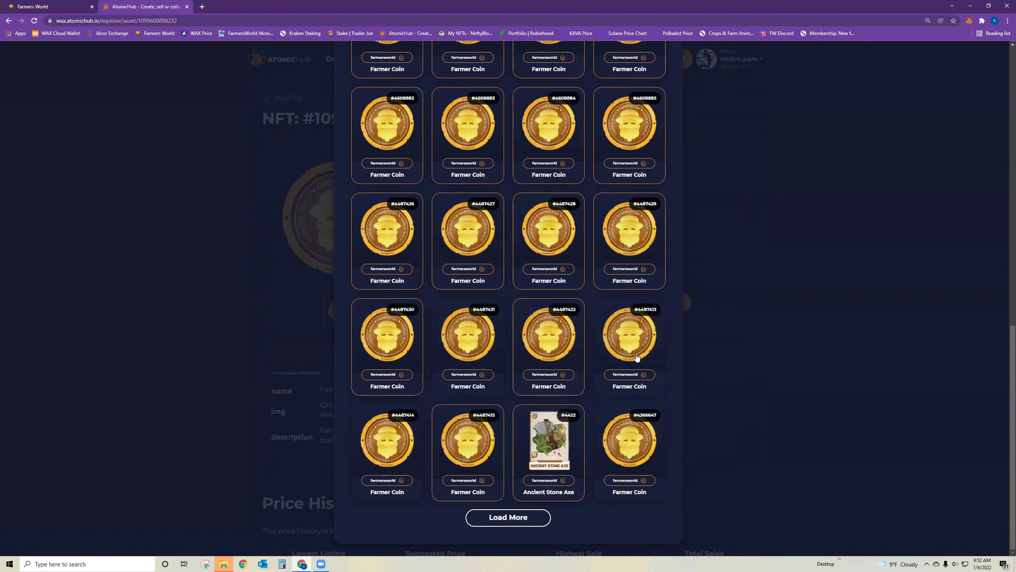
pyautogui.scroll(8, 632, 384)
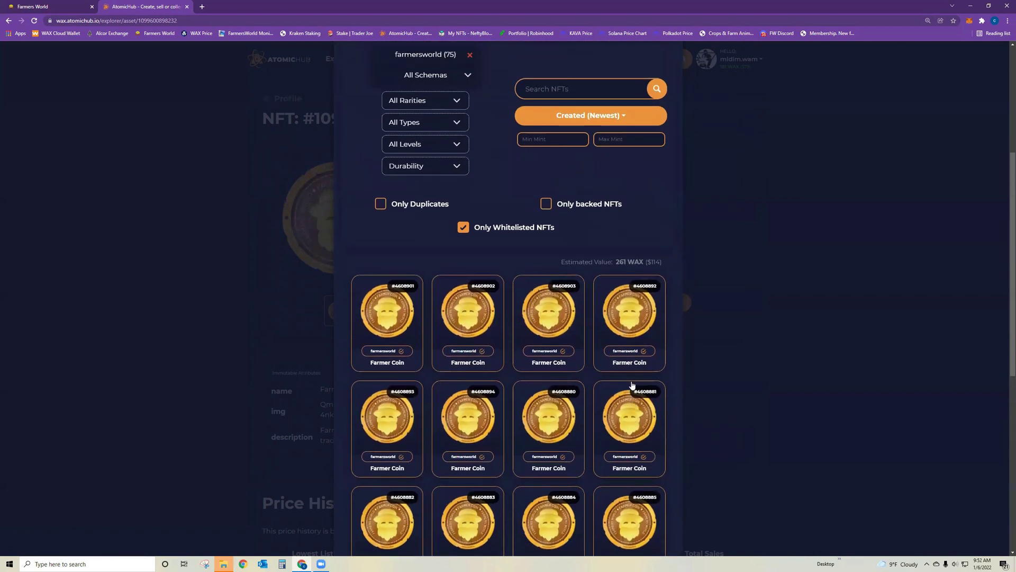
pyautogui.scroll(4, 633, 385)
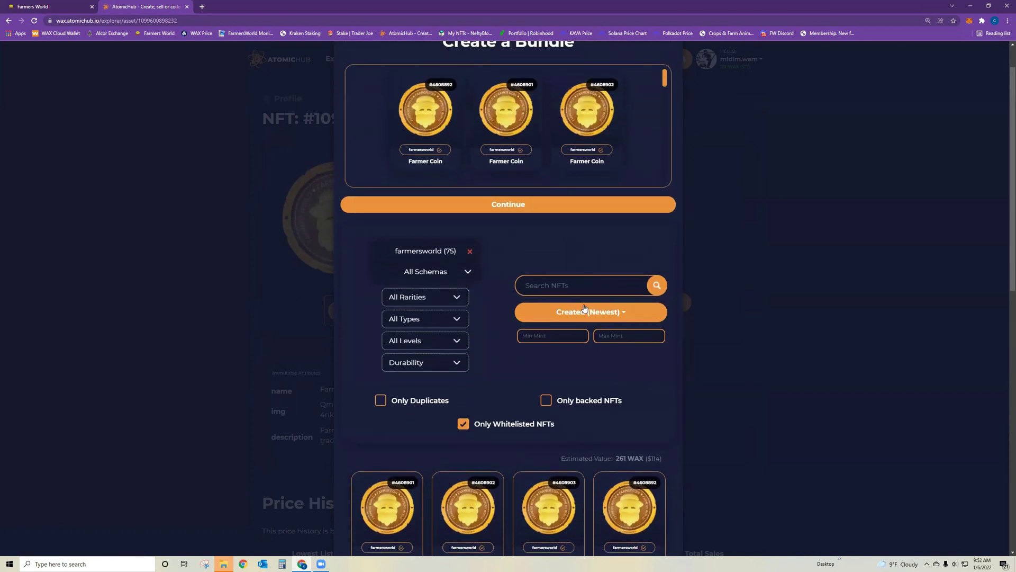
pyautogui.scroll(1, 444, 120)
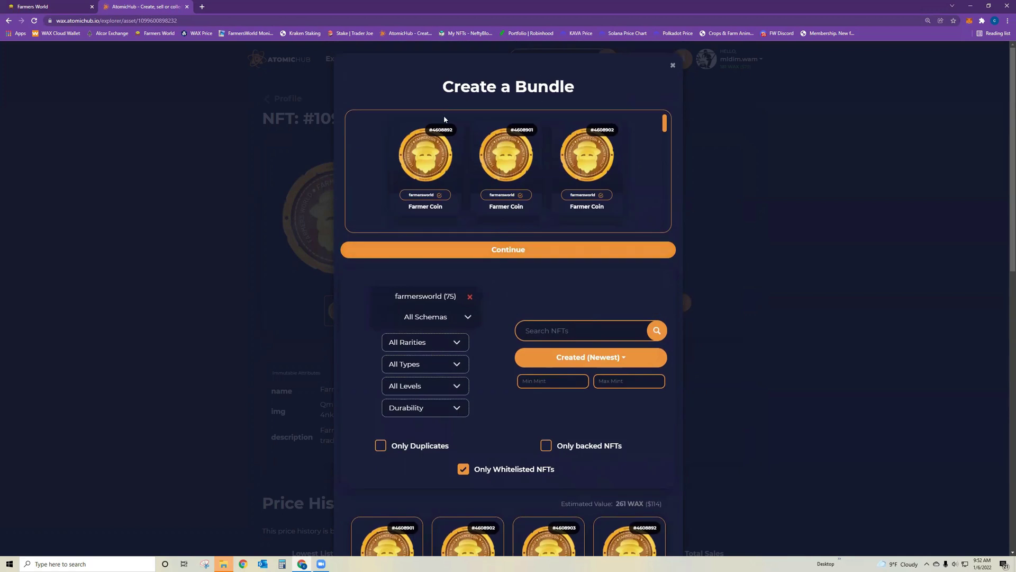
# Step: Continue to Create Listing and review the bundled Ancient Stone Axe and Farmer Coins
pyautogui.click(520, 255)
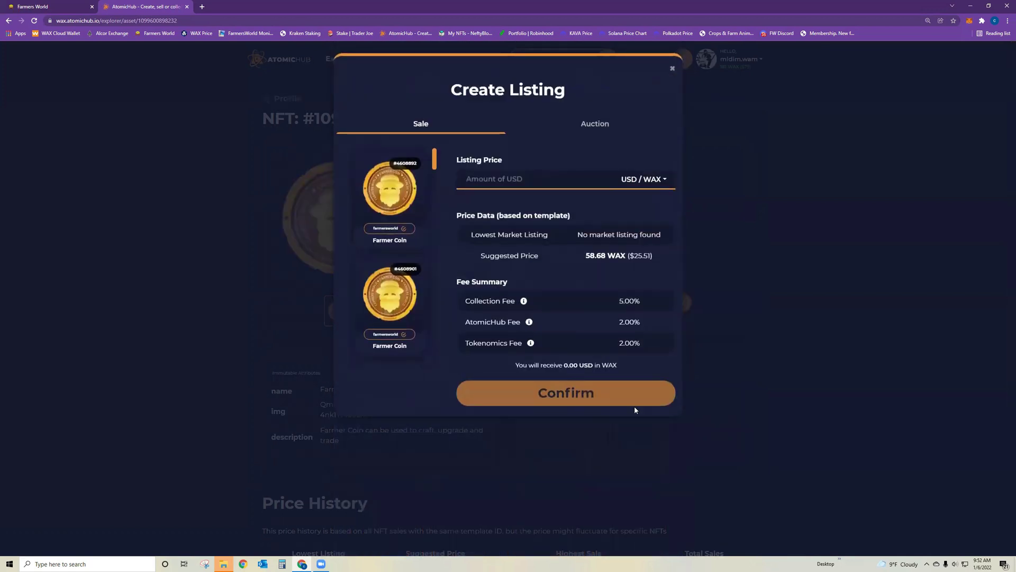
pyautogui.scroll(-5, 373, 269)
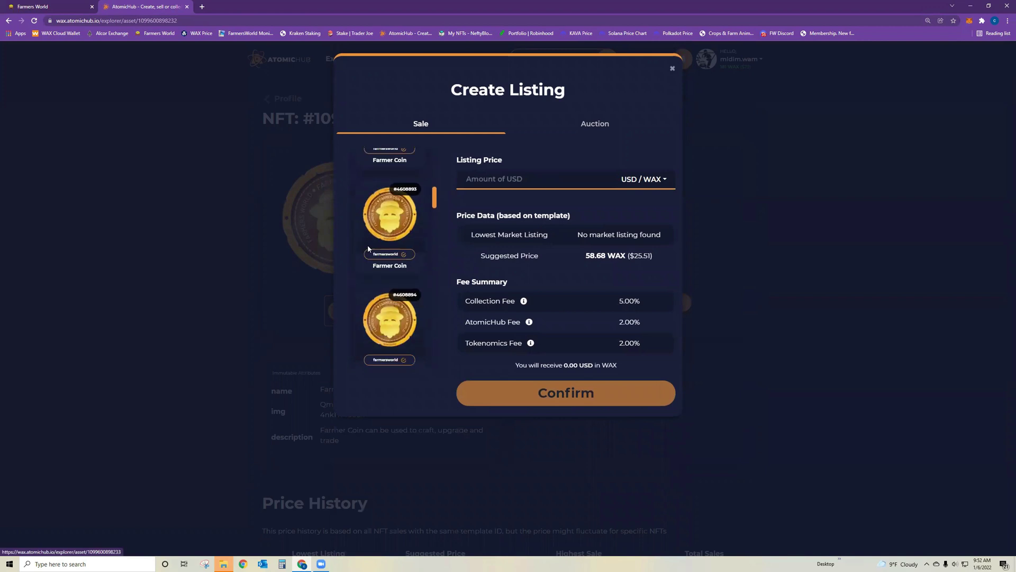
pyautogui.scroll(-10, 370, 267)
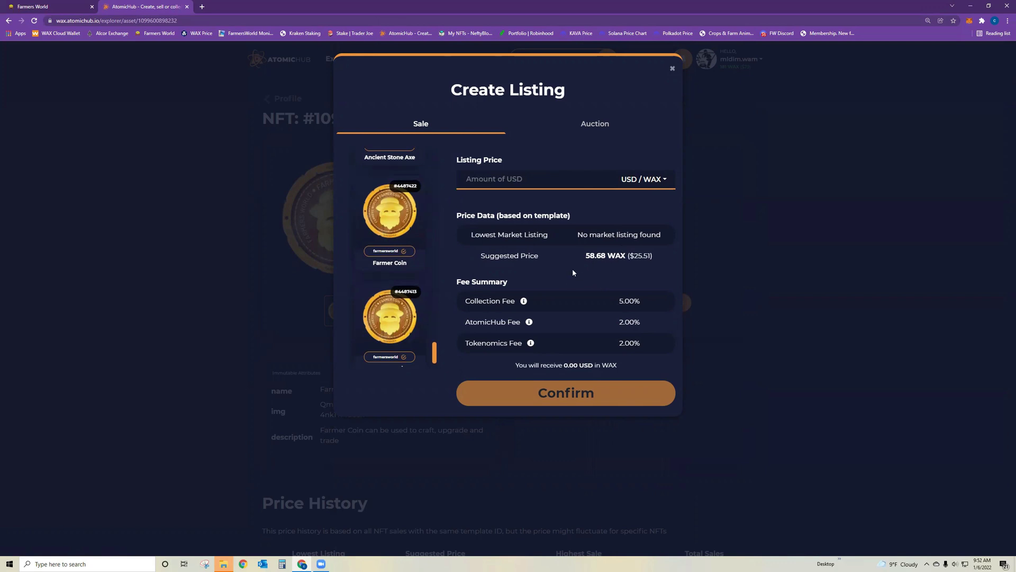
pyautogui.moveTo(377, 312)
pyautogui.scroll(-1, 375, 301)
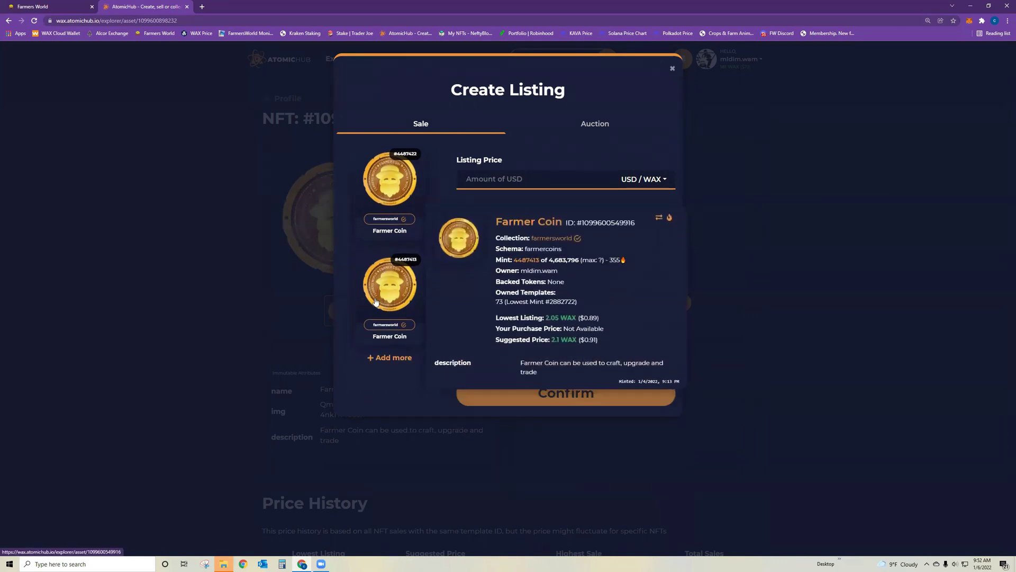
pyautogui.scroll(10, 375, 302)
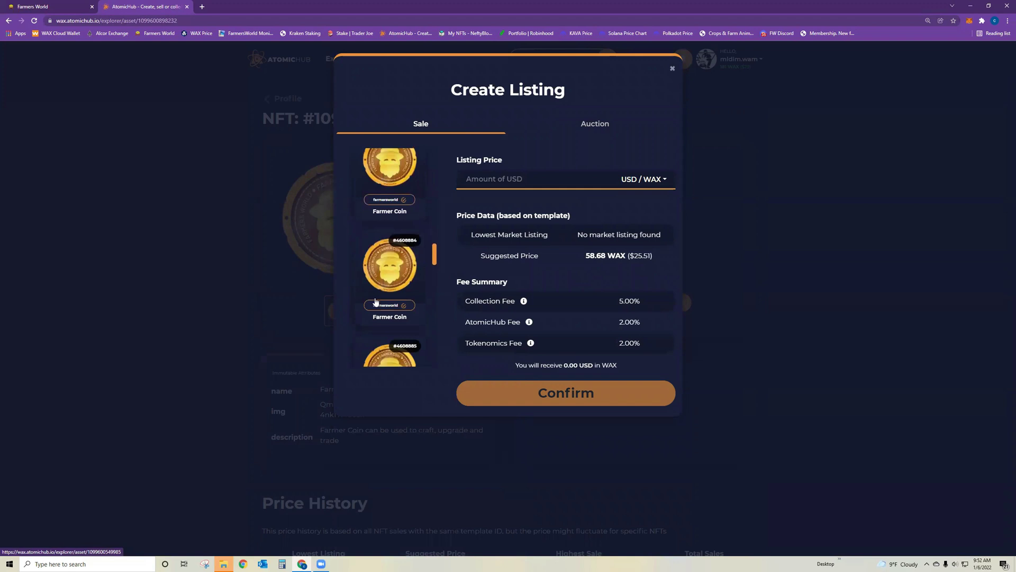
pyautogui.scroll(5, 377, 297)
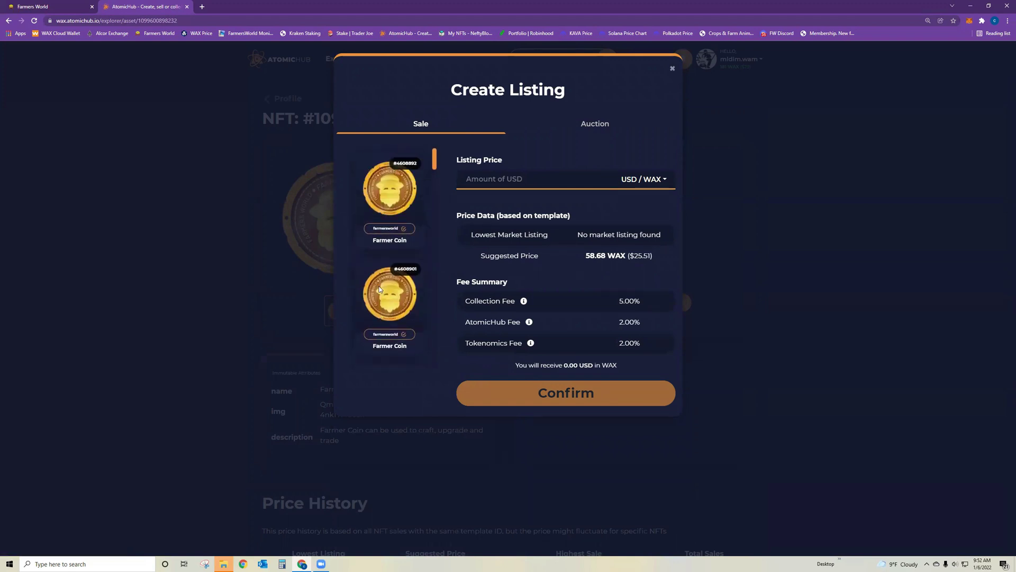
pyautogui.scroll(-2, 384, 294)
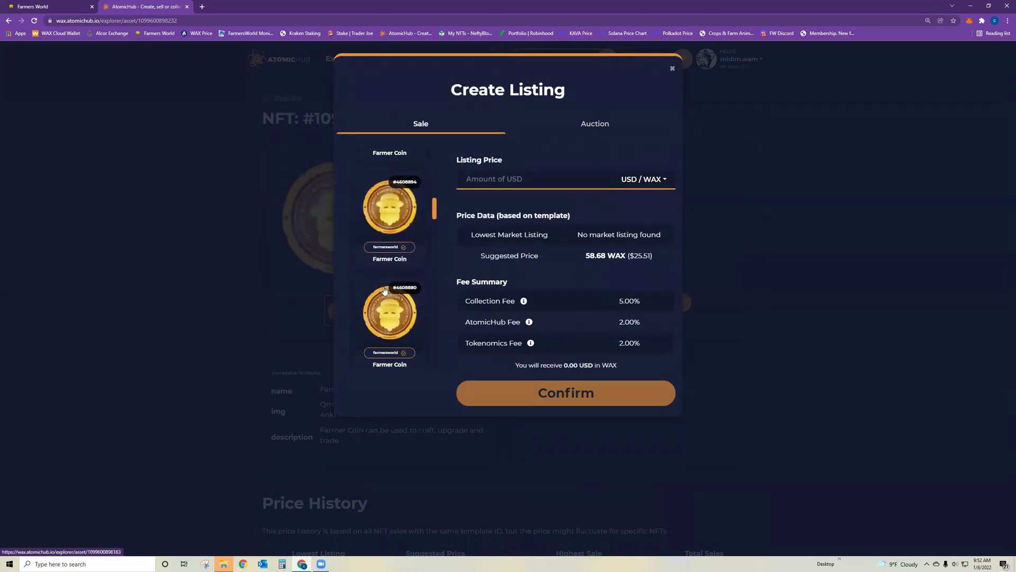
pyautogui.scroll(2, 384, 290)
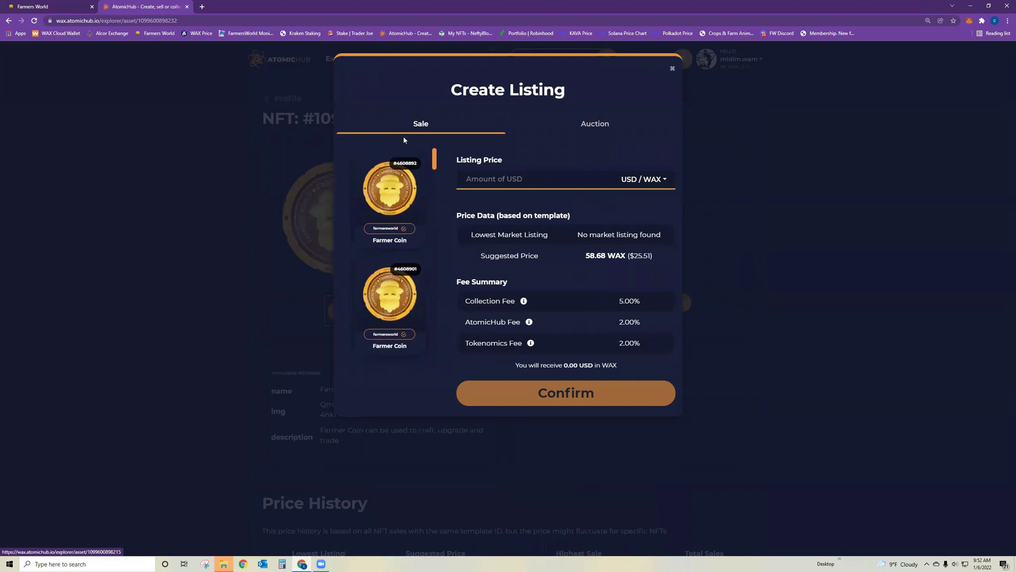
pyautogui.moveTo(395, 192)
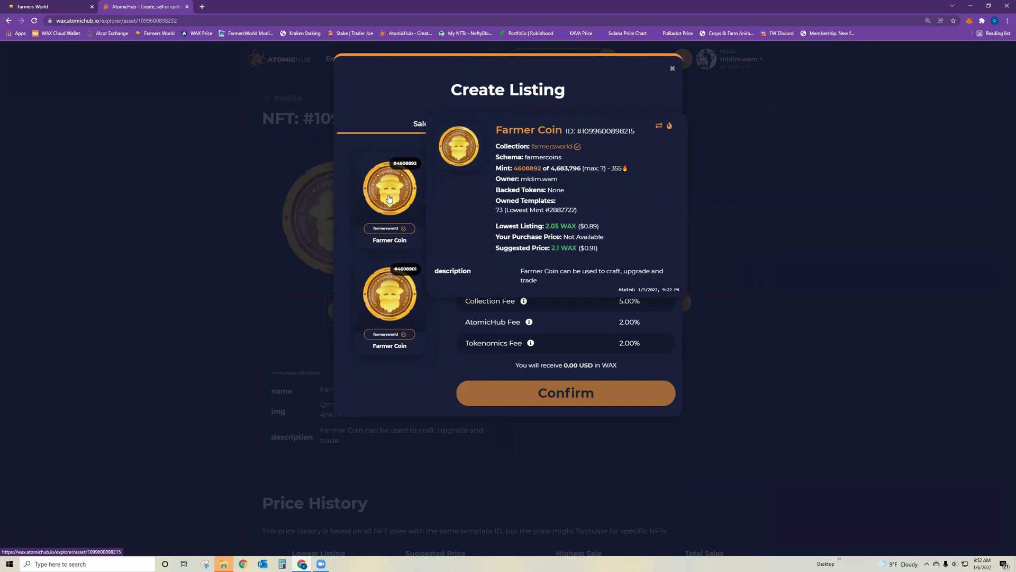
pyautogui.scroll(-3, 386, 191)
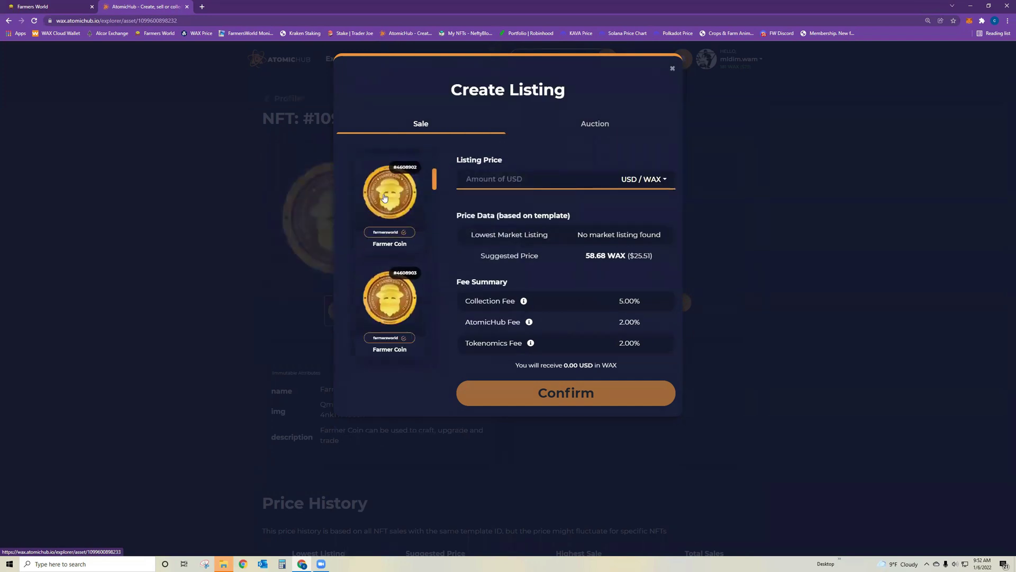
pyautogui.scroll(3, 376, 244)
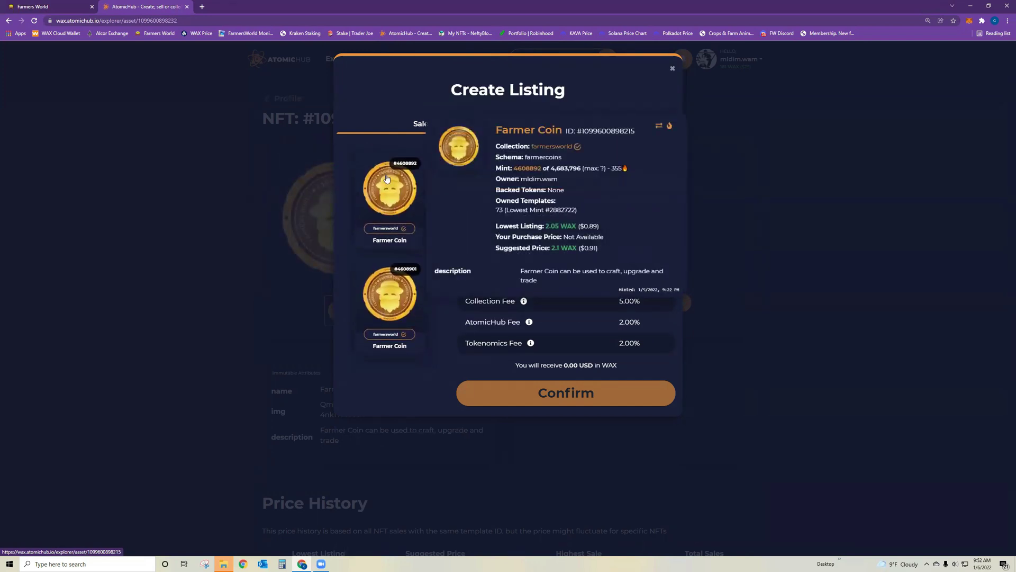
pyautogui.scroll(-5, 387, 179)
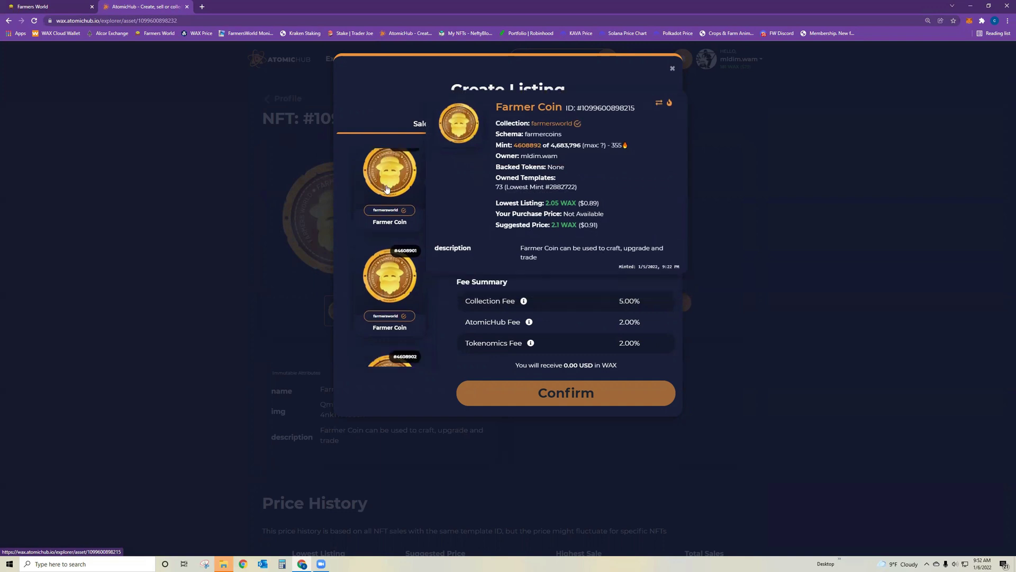
pyautogui.scroll(-10, 384, 271)
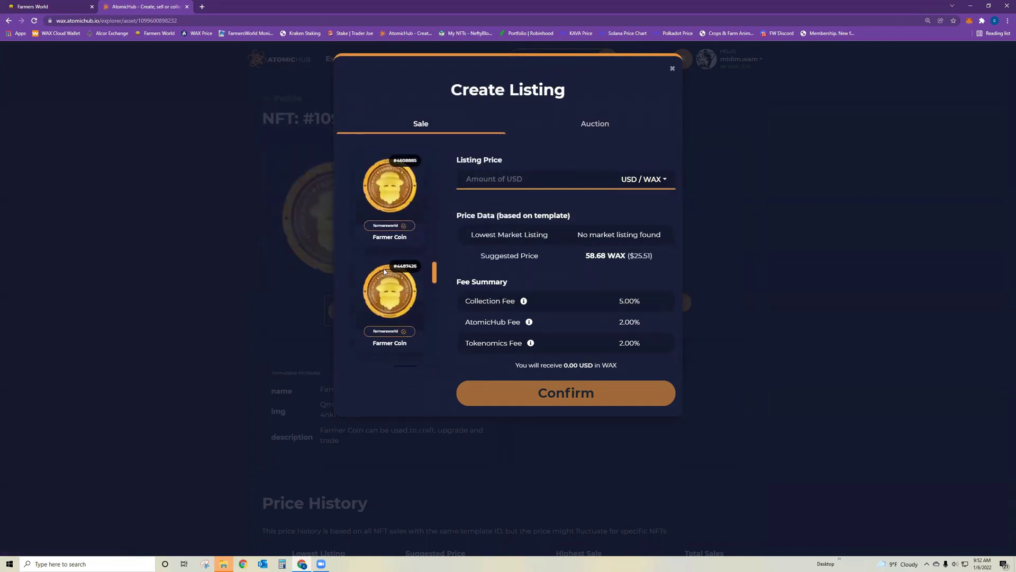
pyautogui.scroll(-3, 384, 271)
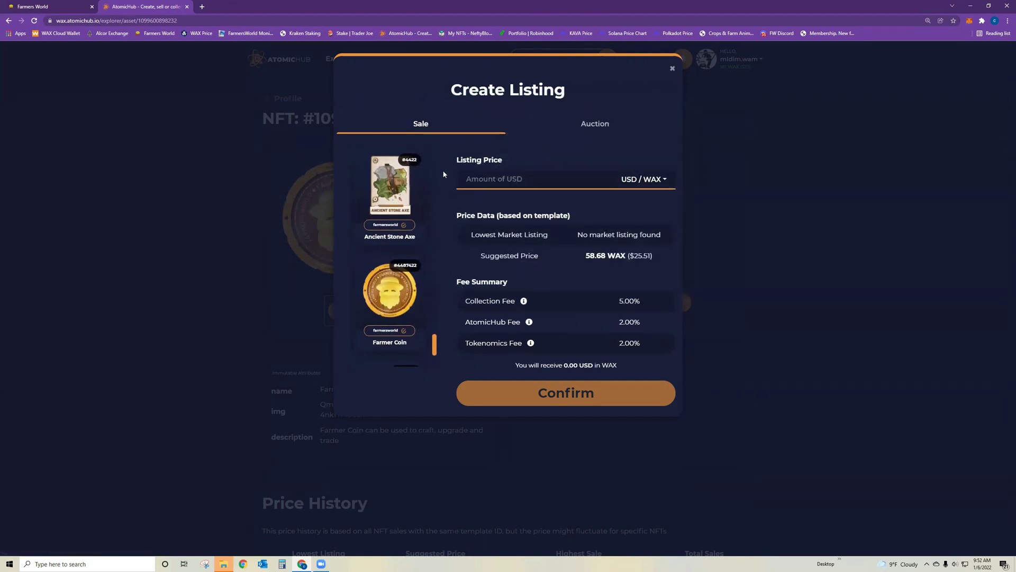
# Step: Select the USD price field, where 58.68 WAX ($25.51) is suggested
pyautogui.click(489, 180)
pyautogui.scroll(-2, 389, 246)
pyautogui.scroll(-4, 388, 249)
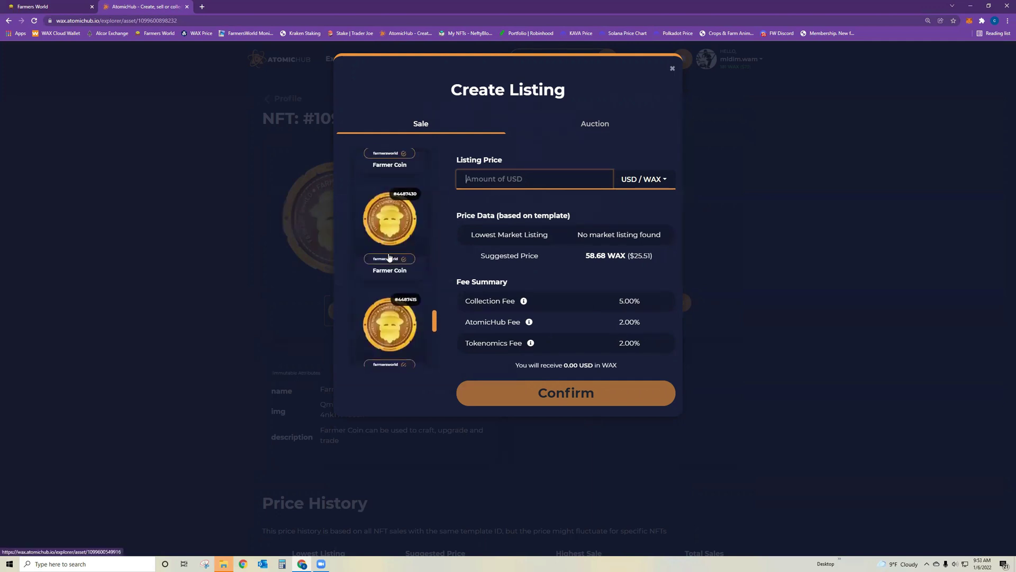
pyautogui.scroll(-5, 388, 257)
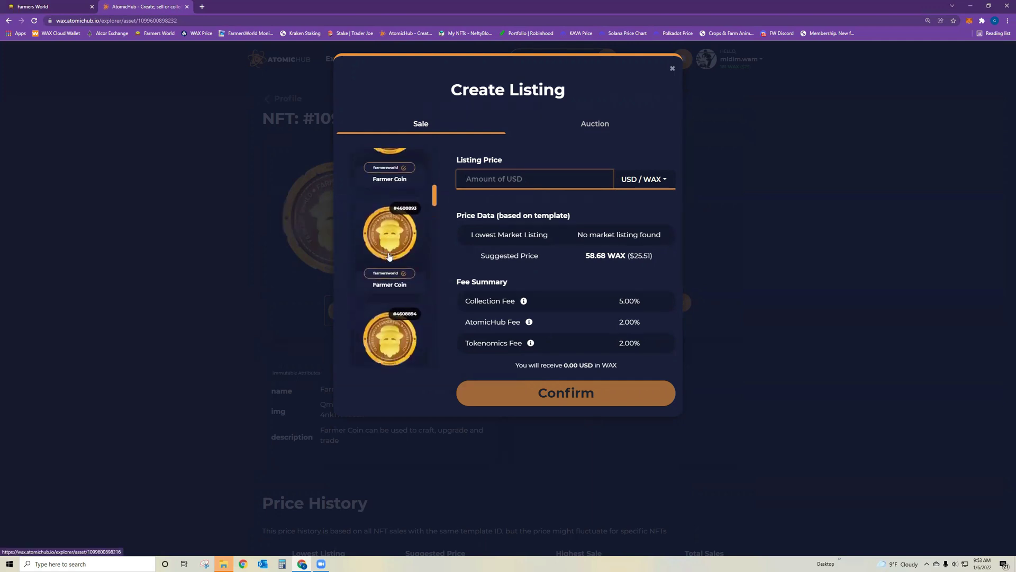
# Step: Close the Create Listing dialog unpriced and scroll back to the top of Farmer Coin #4608901's page
pyautogui.click(673, 70)
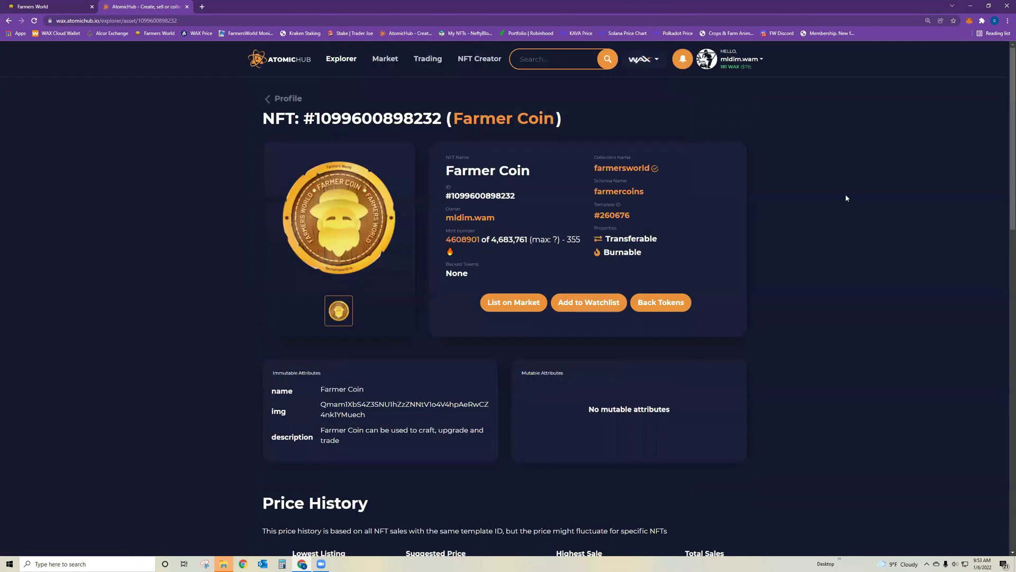
pyautogui.scroll(-5, 610, 304)
pyautogui.scroll(4, 900, 273)
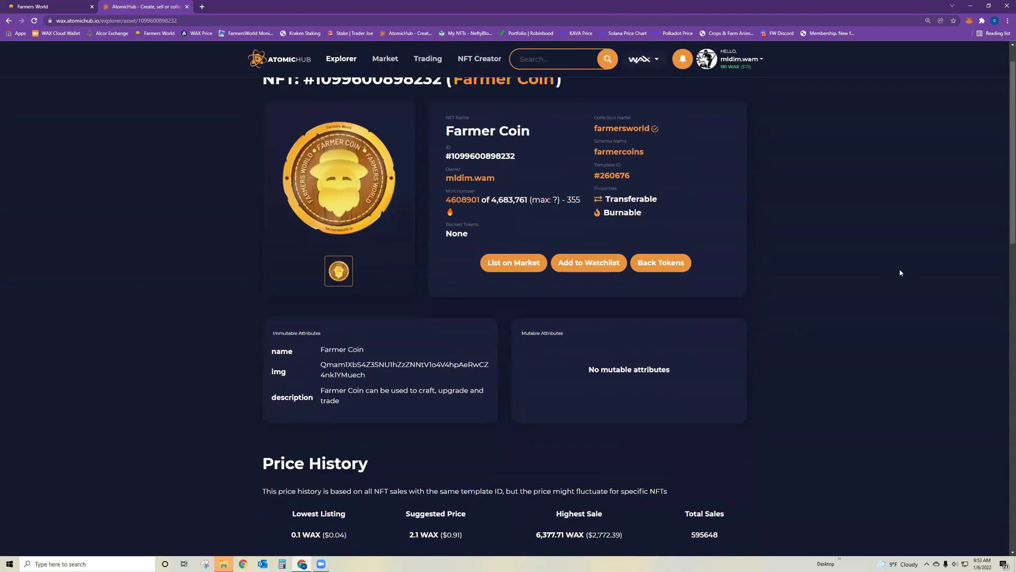
pyautogui.scroll(1, 911, 264)
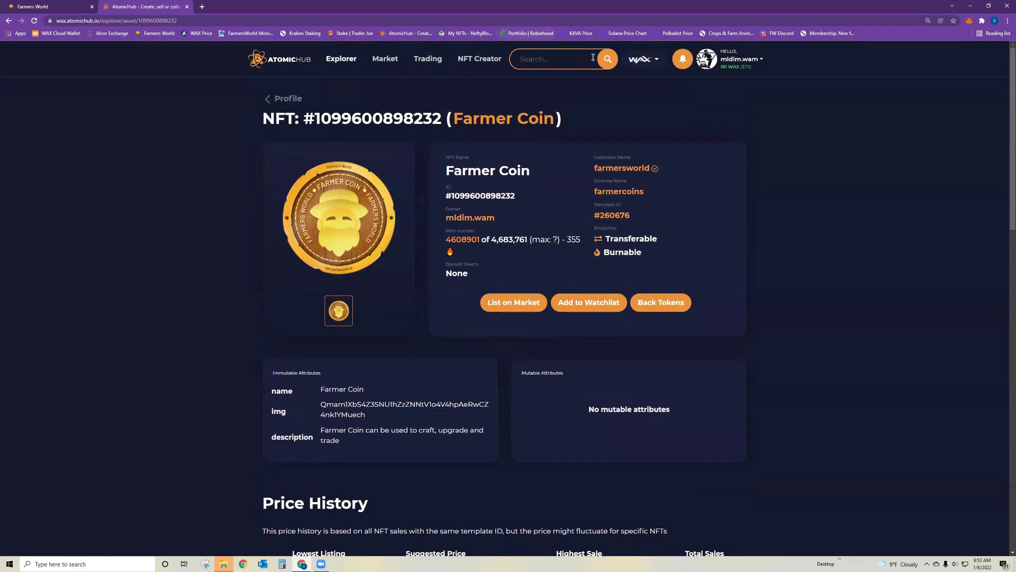